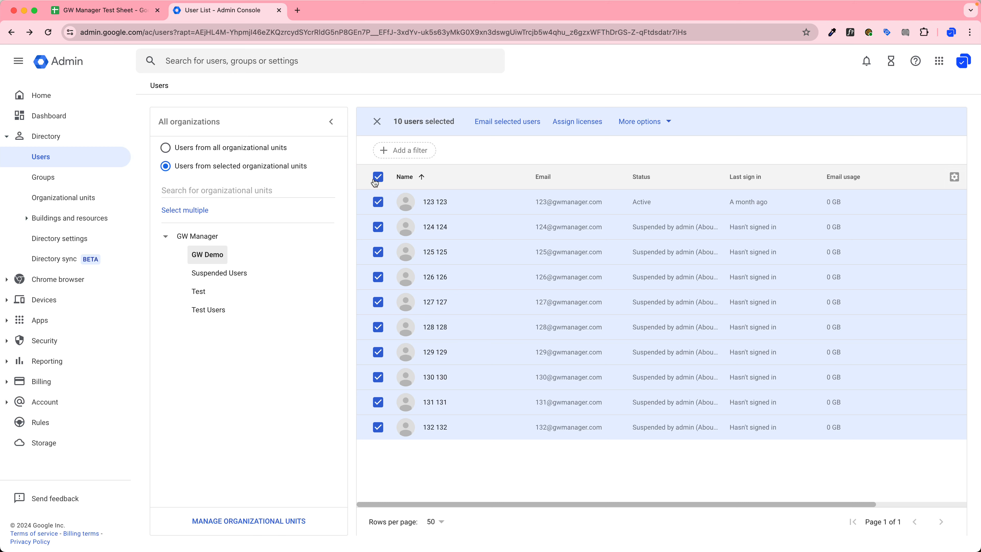
# Uncheck all ten GW Demo users in Admin Console, then switch to the GW Manager Test Sheet.
pyautogui.click(375, 179)
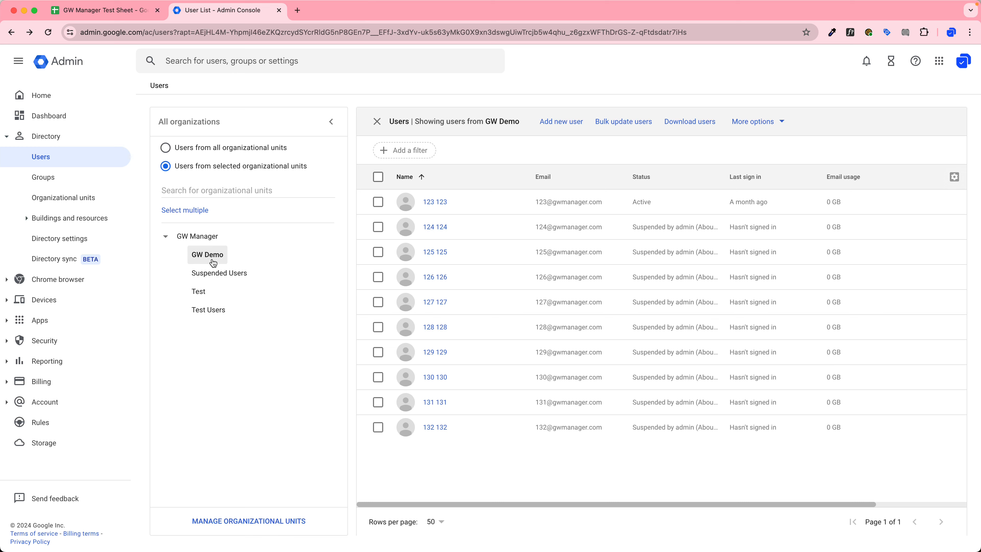
pyautogui.hotkey('ctrl', 'shift', 'Tab')
# Launch the GW Manager add-on from the Extensions menu.
pyautogui.click(222, 67)
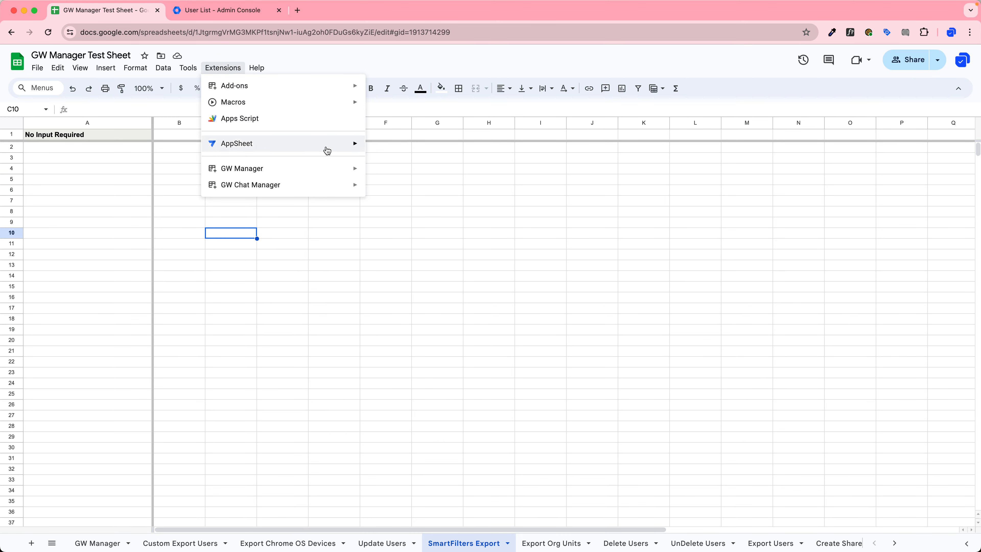
pyautogui.moveTo(344, 168)
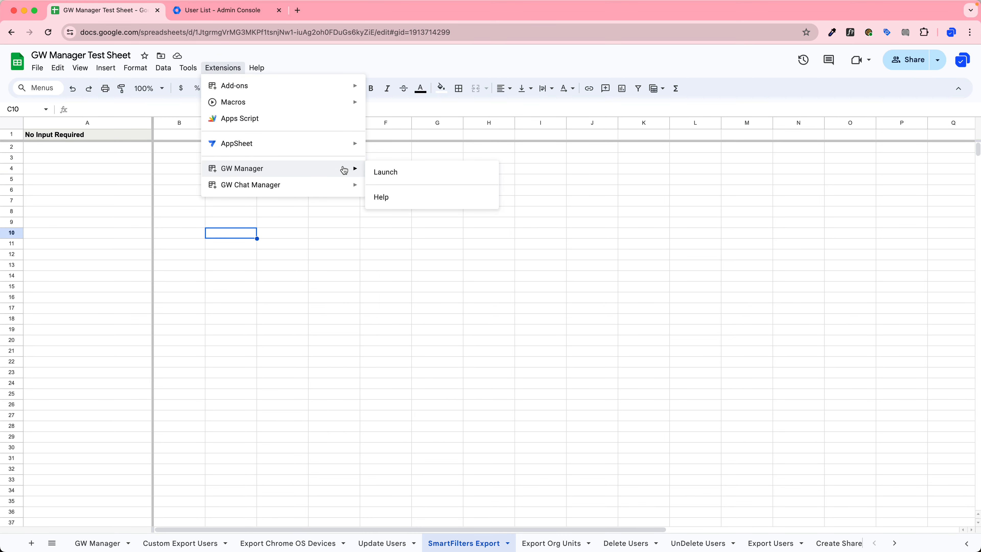
pyautogui.click(412, 175)
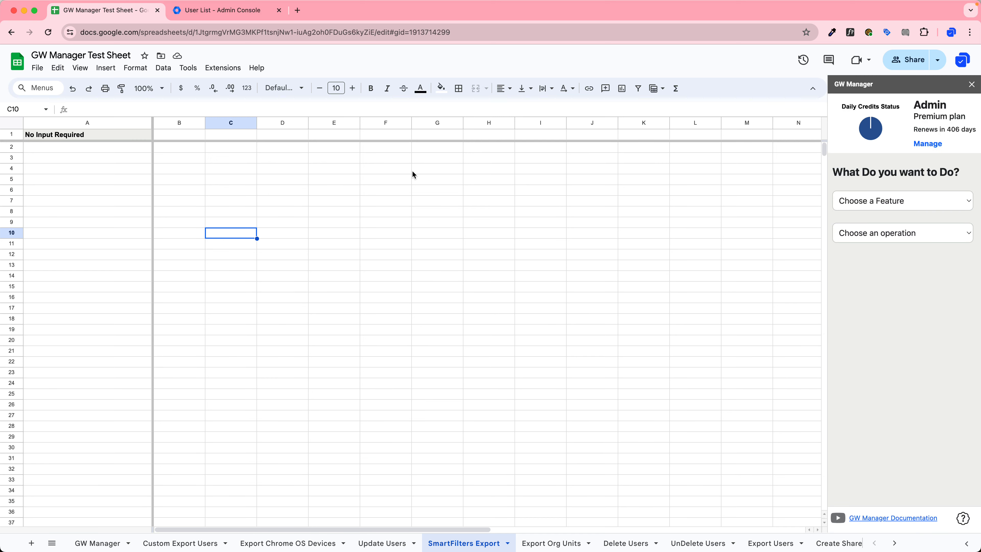
# Set GW Manager to the Manage Users feature with the SmartFilters Export operation.
pyautogui.click(922, 199)
pyautogui.click(912, 230)
pyautogui.click(912, 232)
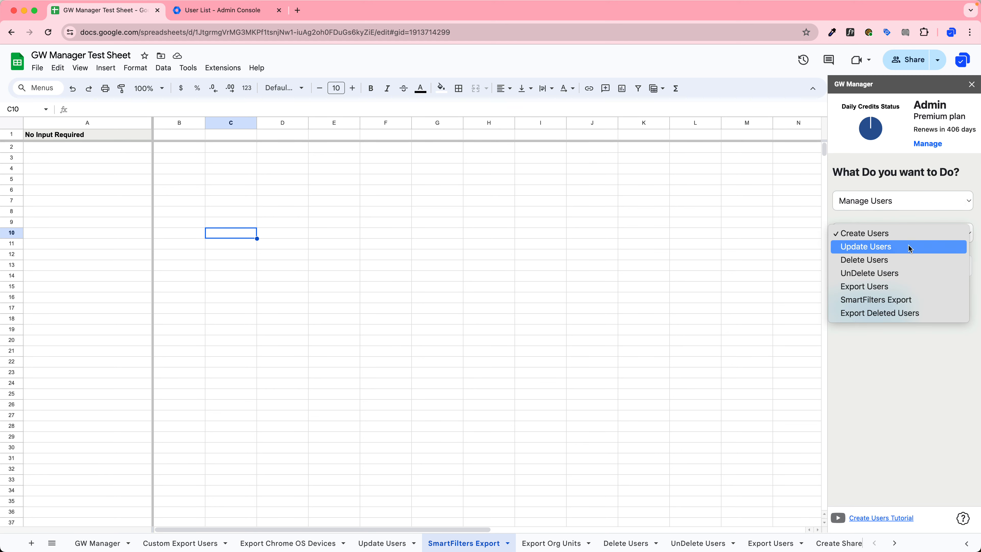
pyautogui.click(863, 302)
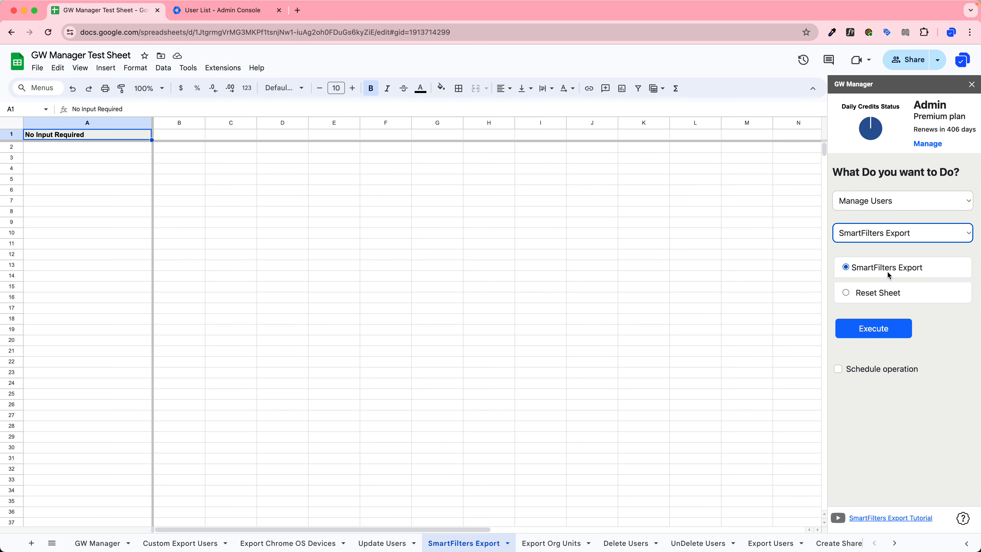
# Run SmartFilters Export, choose Delete as the bulk operation type, then view the Admin Console users.
pyautogui.click(846, 333)
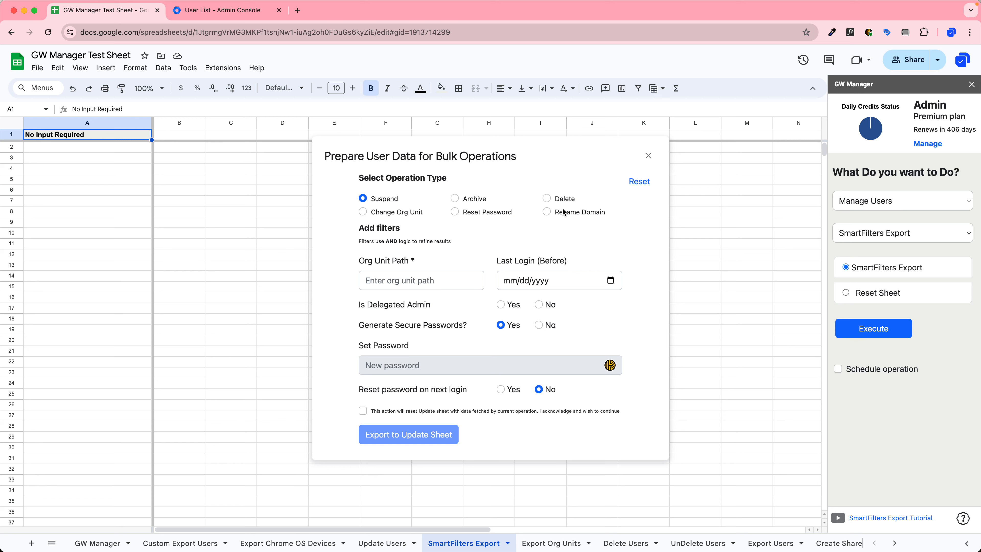
pyautogui.click(547, 198)
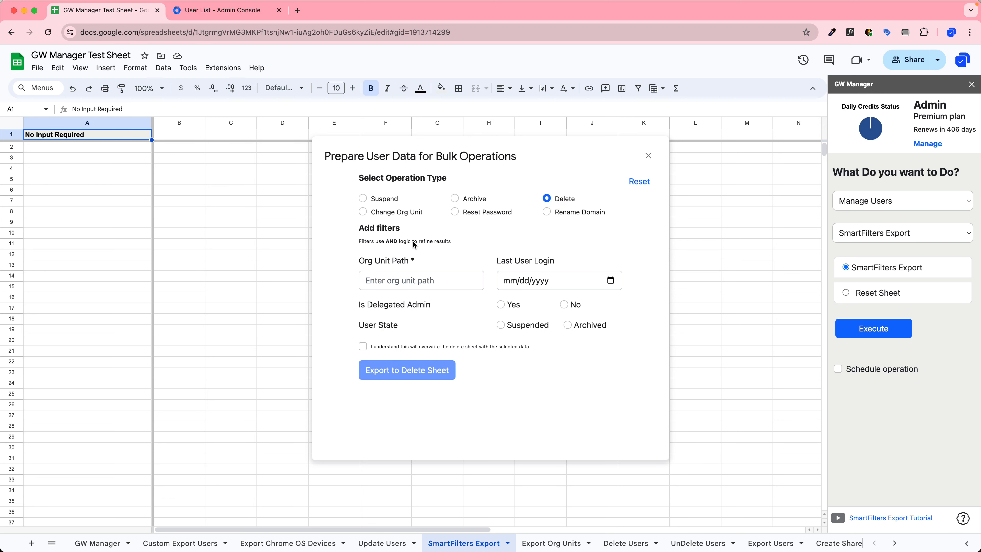
pyautogui.doubleClick(392, 242)
pyautogui.click(222, 10)
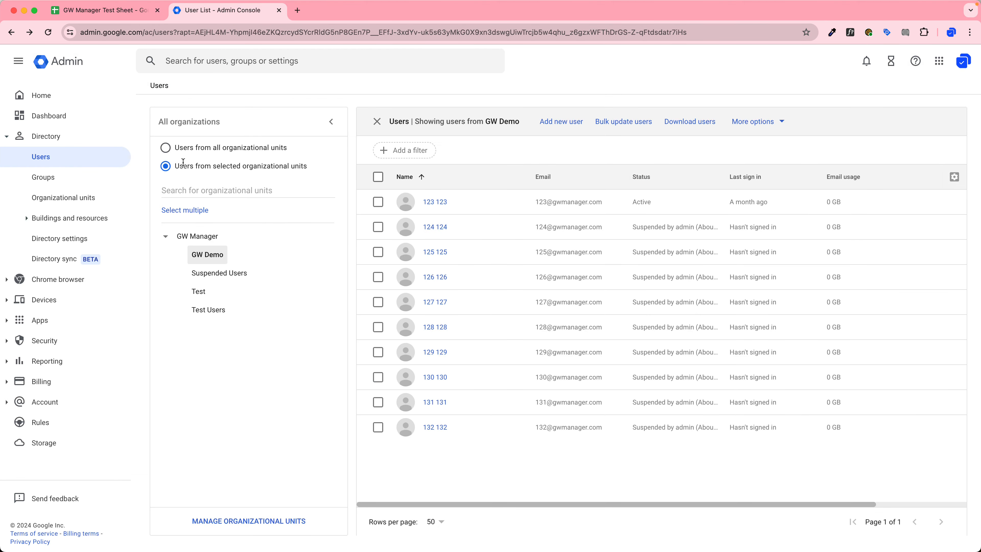
# Enter /GW Demo as the Org Unit Path filter in the delete export form.
pyautogui.click(110, 10)
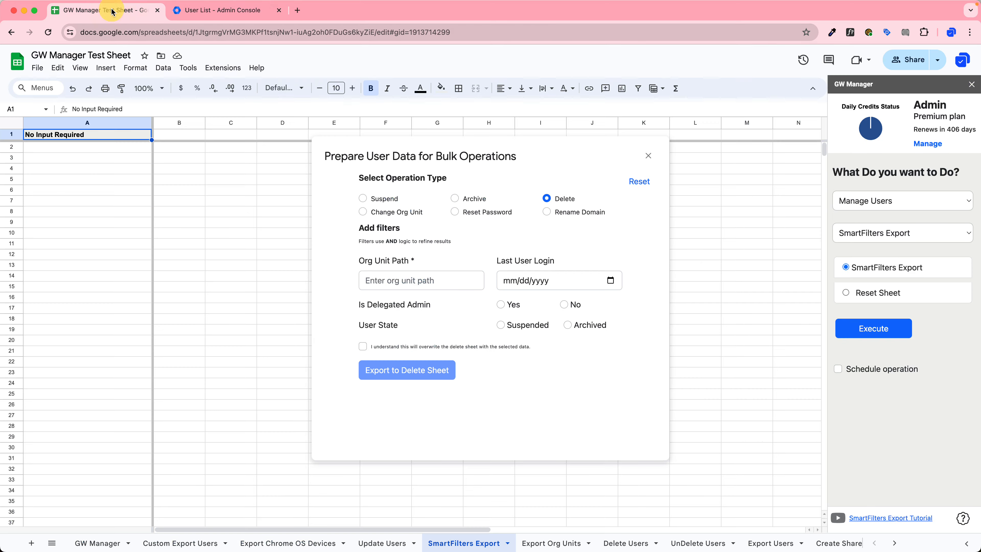
pyautogui.click(382, 277)
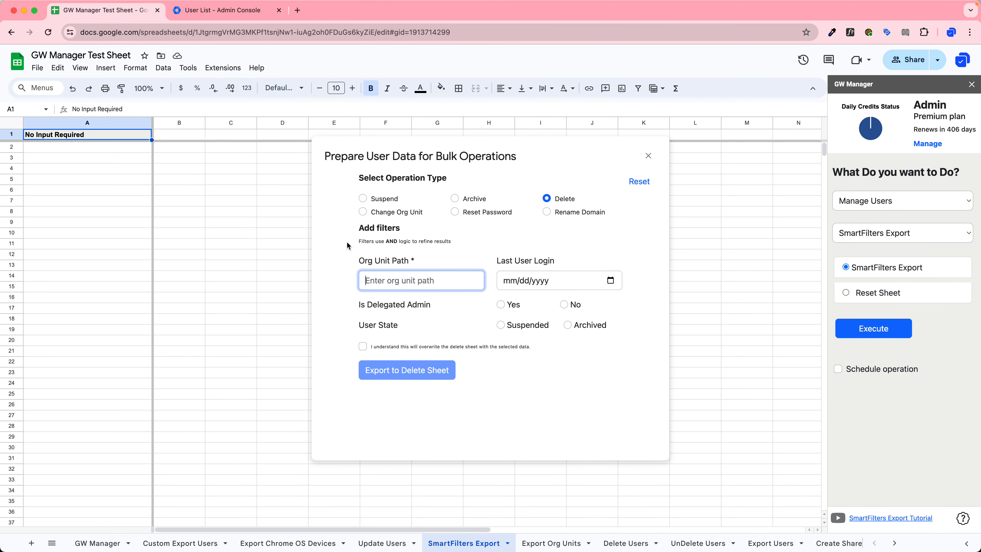
pyautogui.write('/')
pyautogui.click(331, 279)
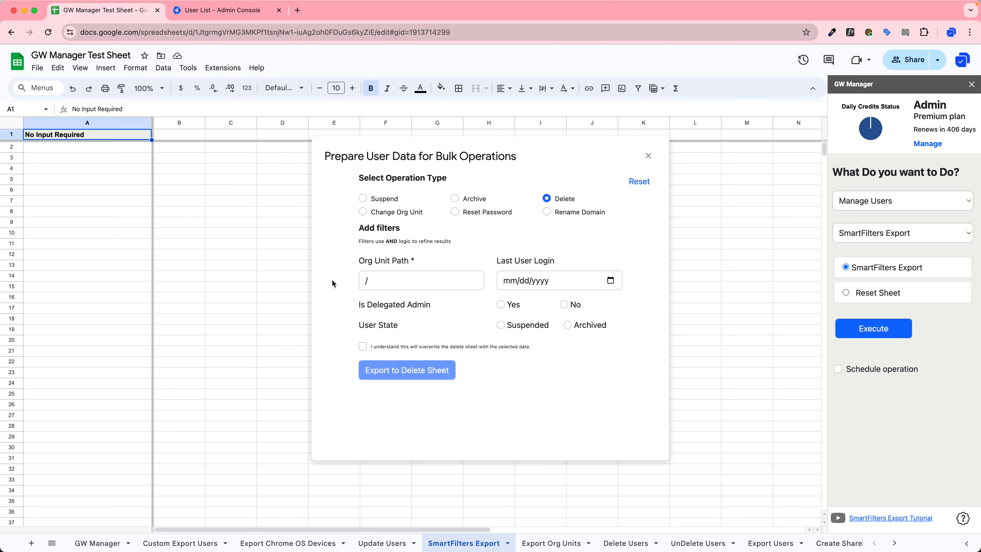
pyautogui.press('Tab')
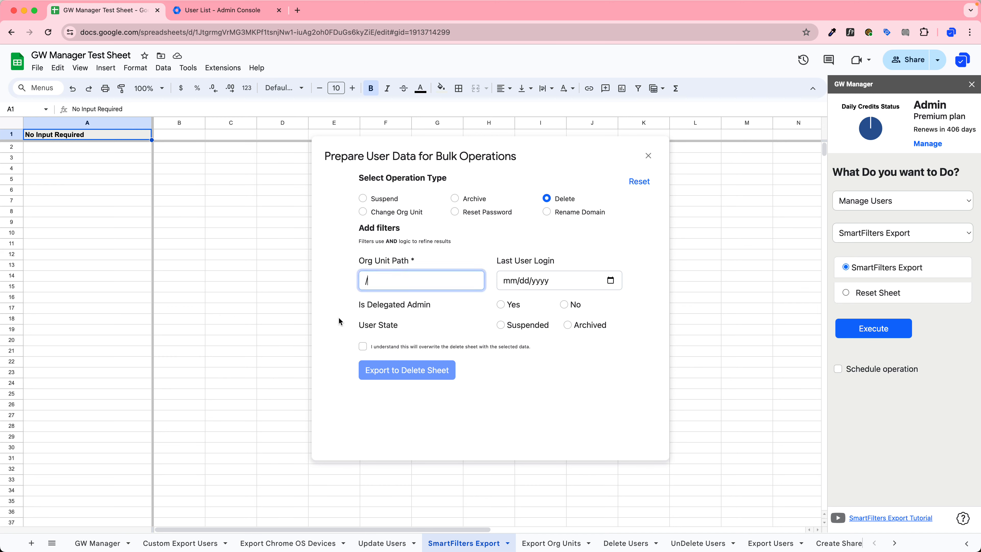
pyautogui.write('GW Demo')
pyautogui.click(369, 292)
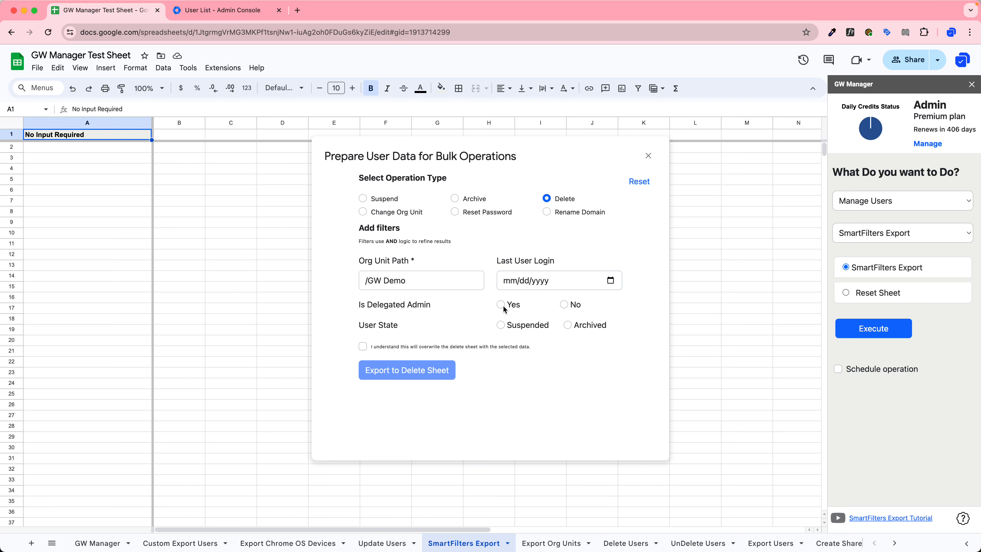
# Set User State to Suspended, cross-checking the GW Demo users in Admin Console.
pyautogui.click(500, 328)
pyautogui.click(224, 11)
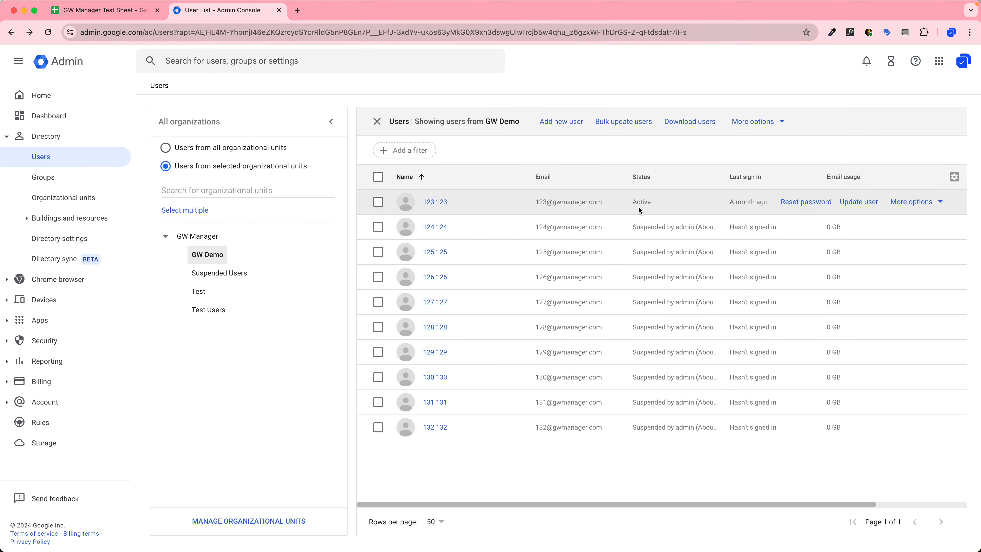
pyautogui.click(128, 18)
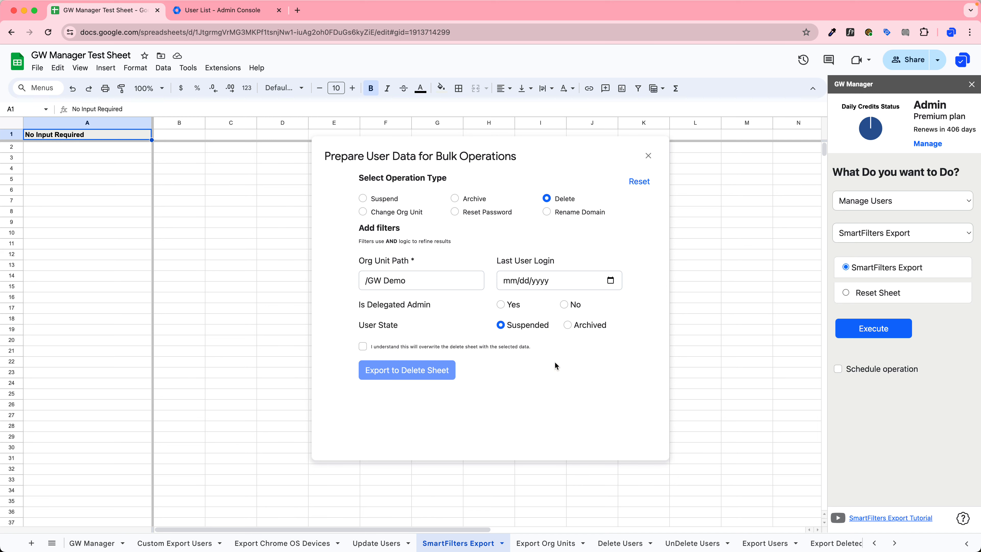
# Export the filtered suspended users to the Delete Users sheet, overwriting it, and compare with Admin Console.
pyautogui.click(363, 347)
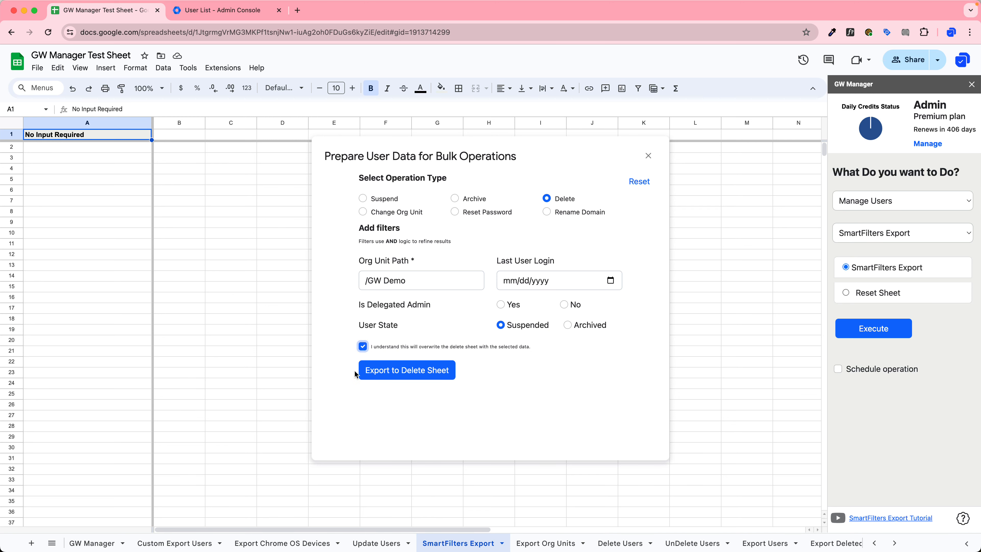
pyautogui.click(403, 370)
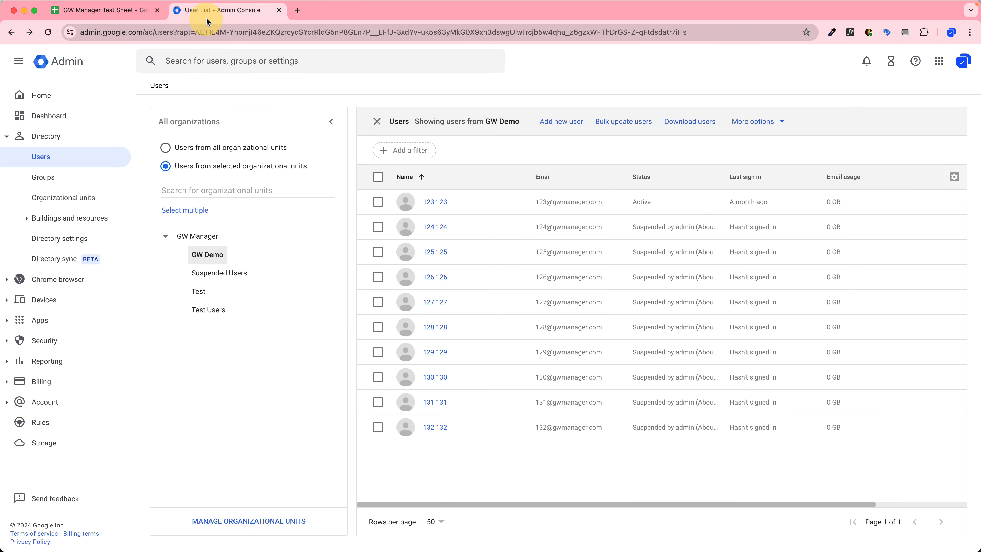
pyautogui.click(197, 11)
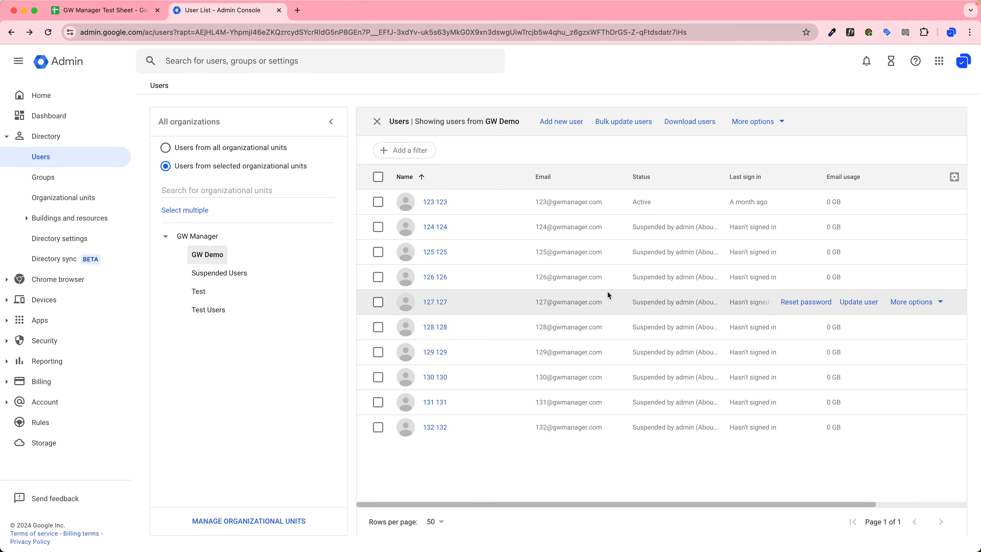
pyautogui.click(98, 14)
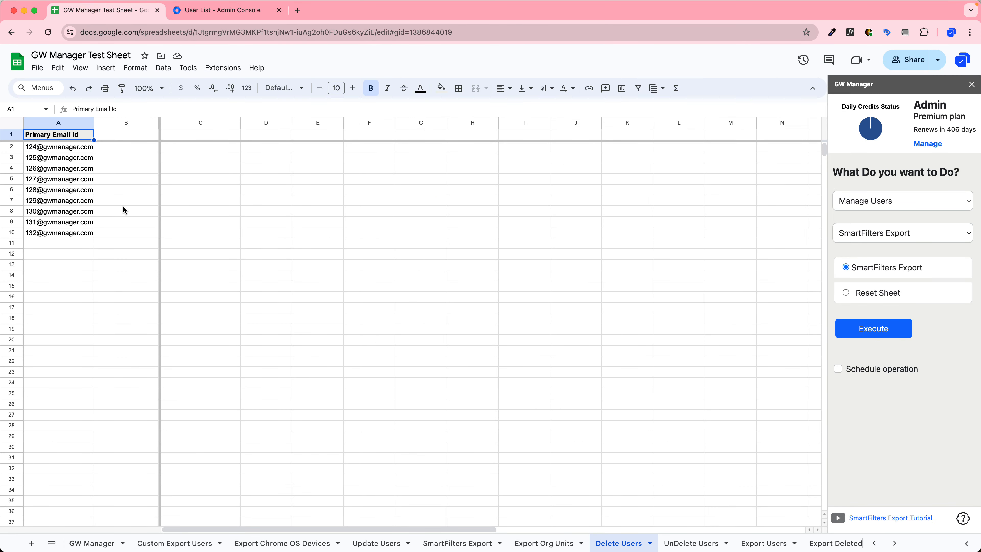
pyautogui.click(888, 233)
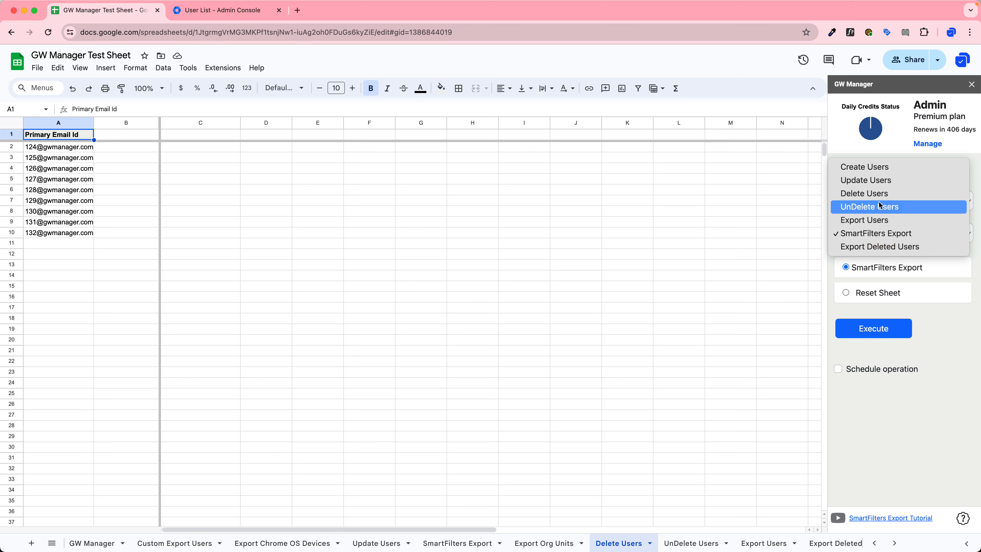
# Run the Delete Users operation on the nine listed accounts.
pyautogui.click(865, 193)
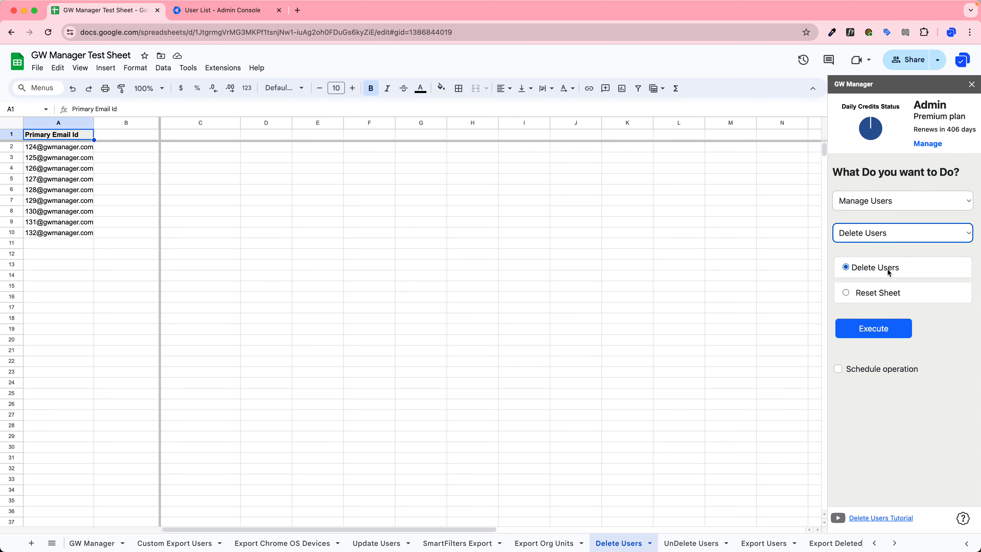
pyautogui.click(858, 331)
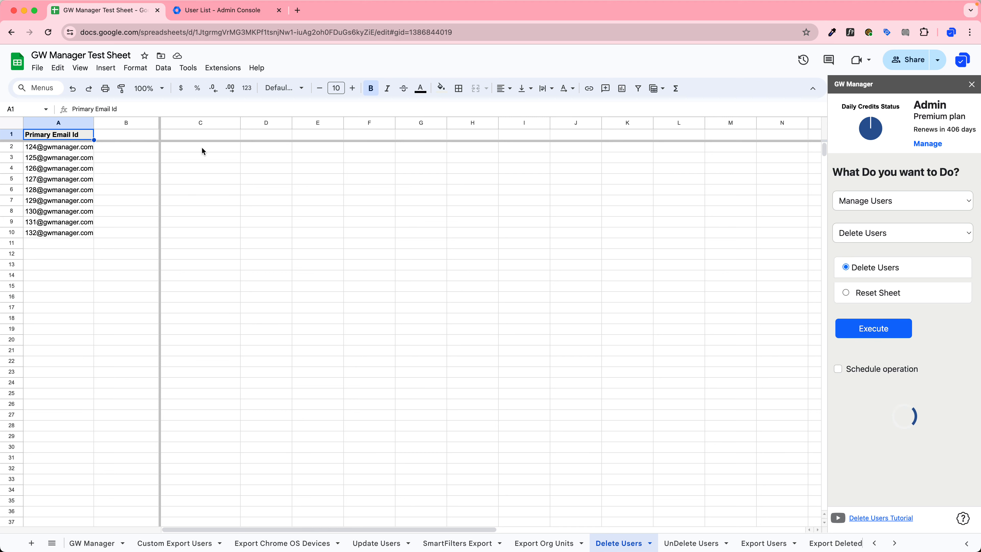
pyautogui.moveTo(90, 234)
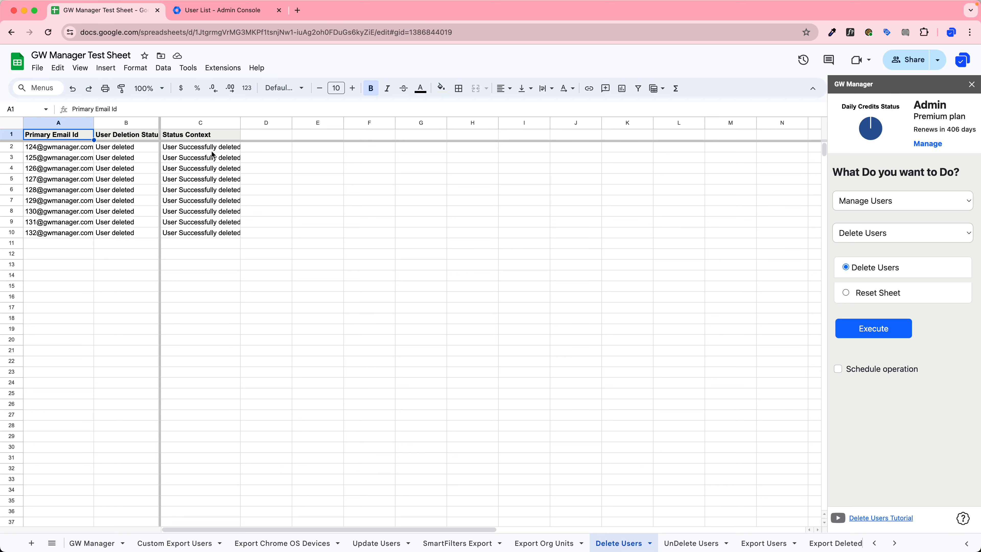
# Reload the Admin Console user list and show recently deleted users across all organizational units.
pyautogui.click(201, 10)
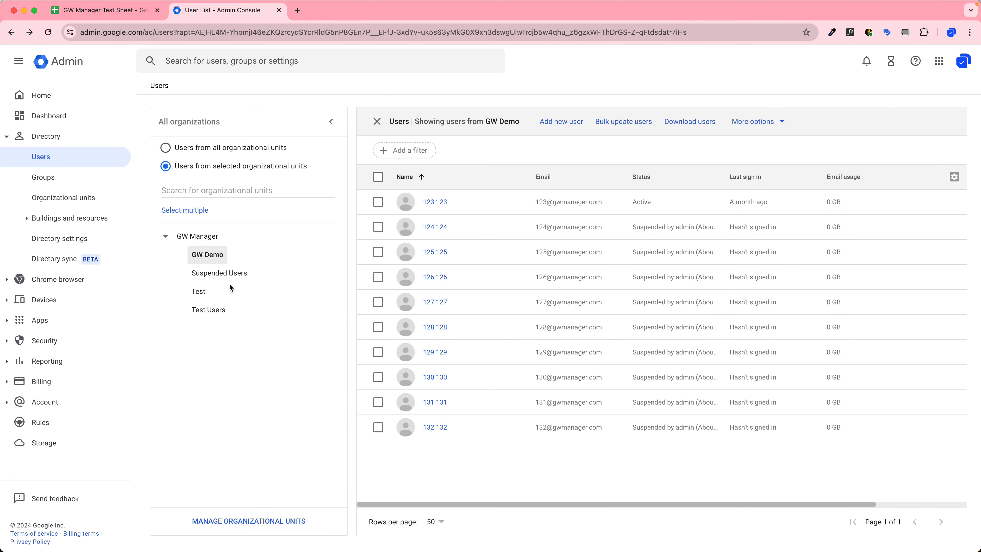
pyautogui.rightClick(189, 357)
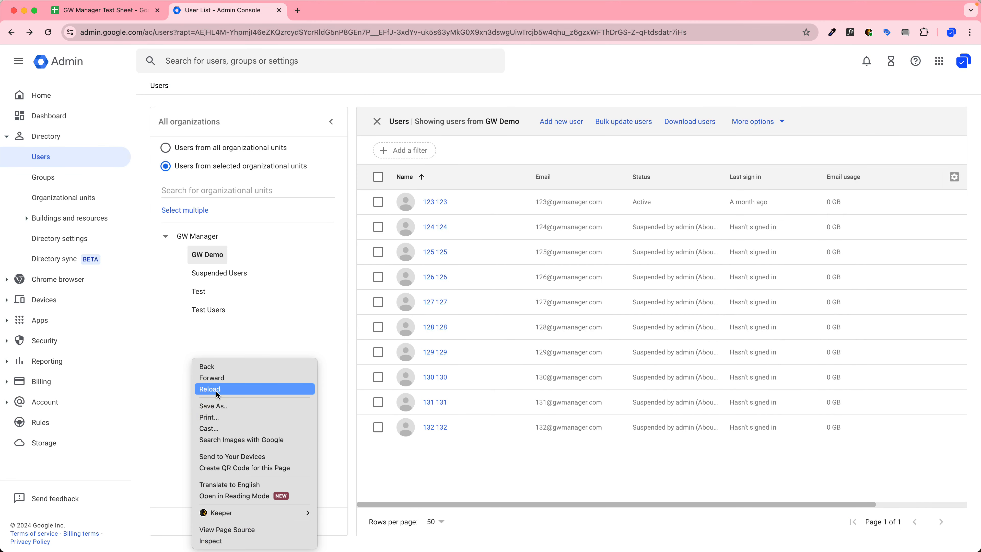
pyautogui.click(216, 391)
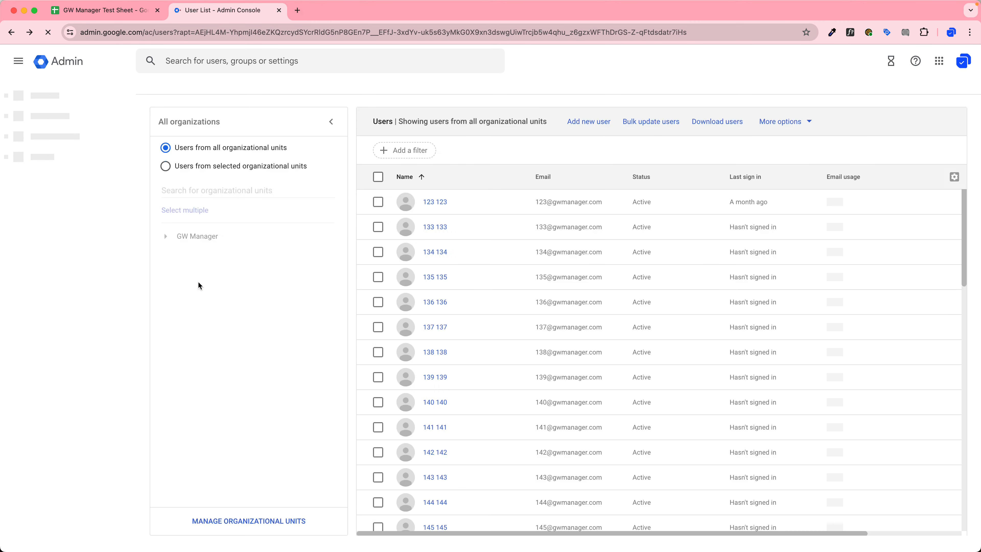
pyautogui.click(212, 258)
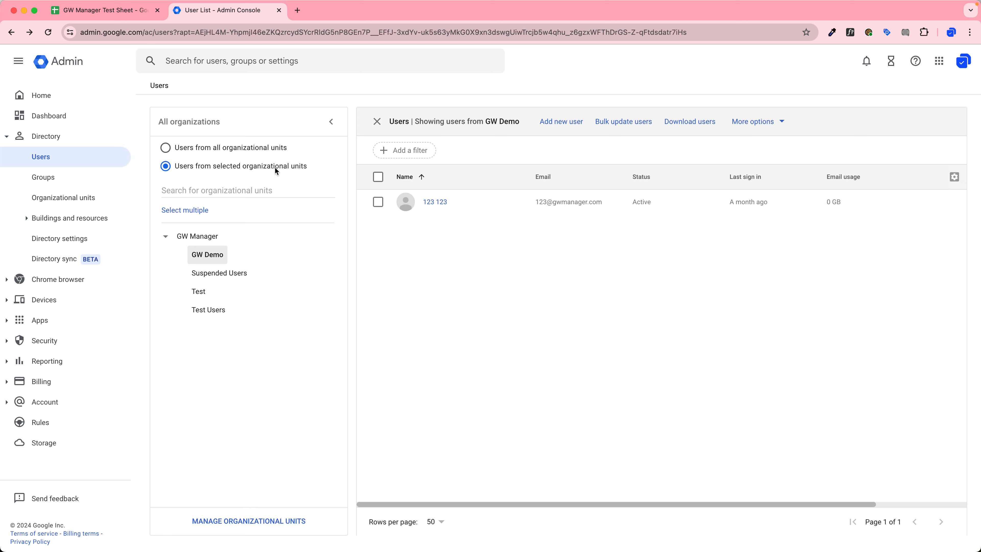
pyautogui.click(252, 149)
pyautogui.click(787, 122)
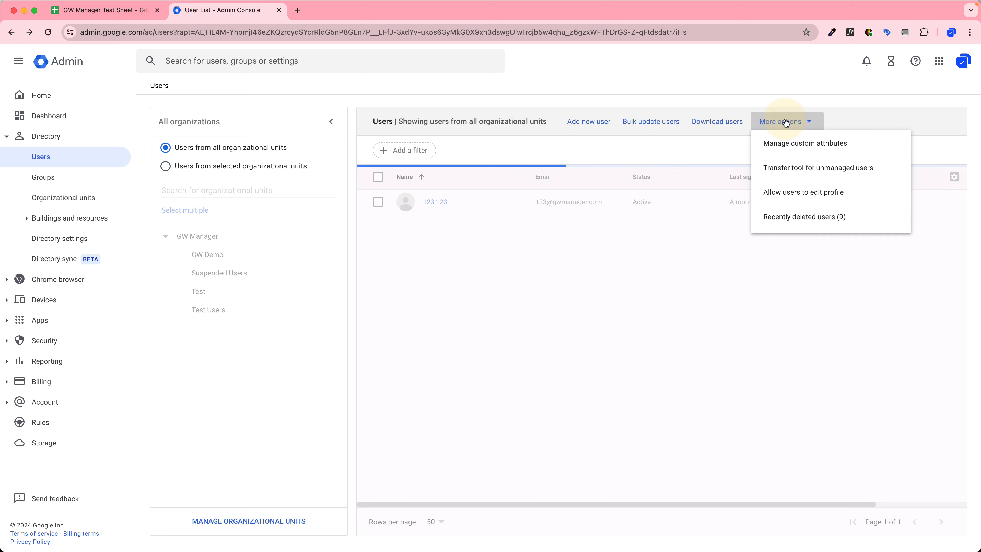
pyautogui.click(783, 226)
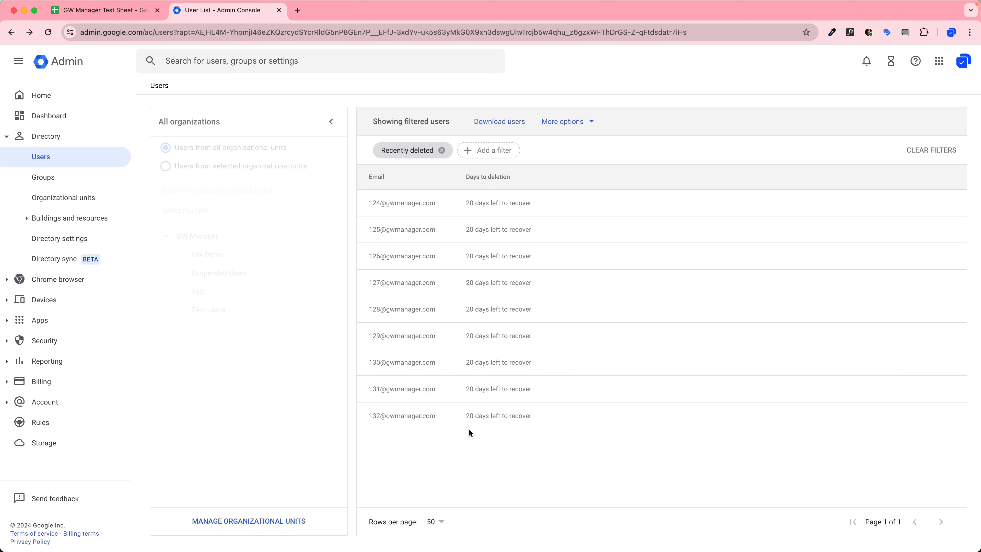
# Preview the Archive, Delete, Rename Domain, Reset Password and Change Org Unit operation types, then close the dialog.
pyautogui.hotkey('ctrl', 'Tab')
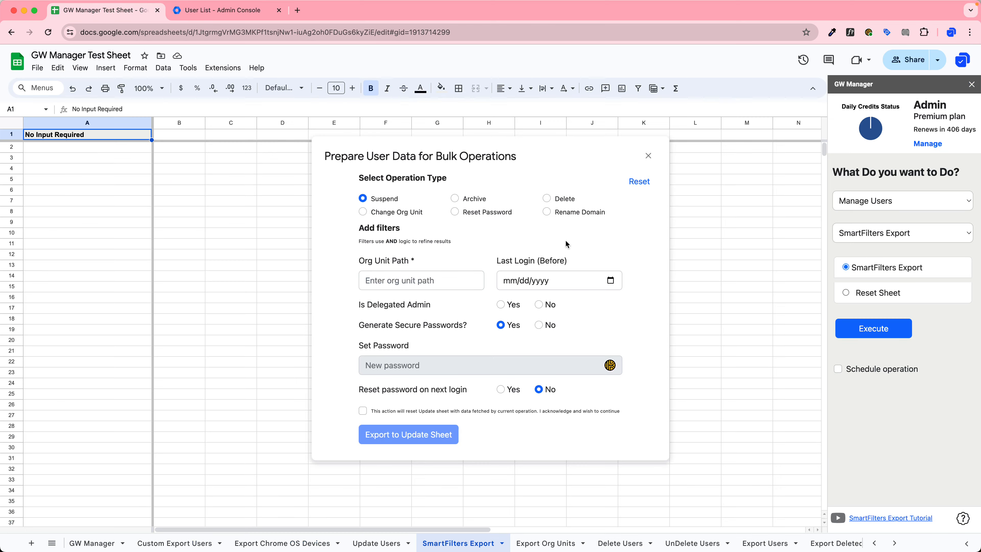
pyautogui.click(455, 197)
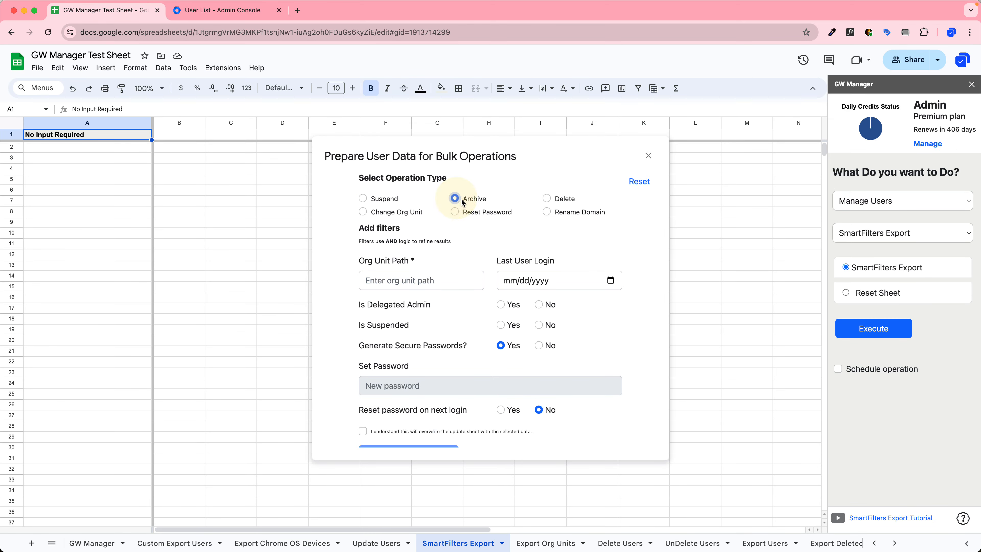
pyautogui.click(547, 198)
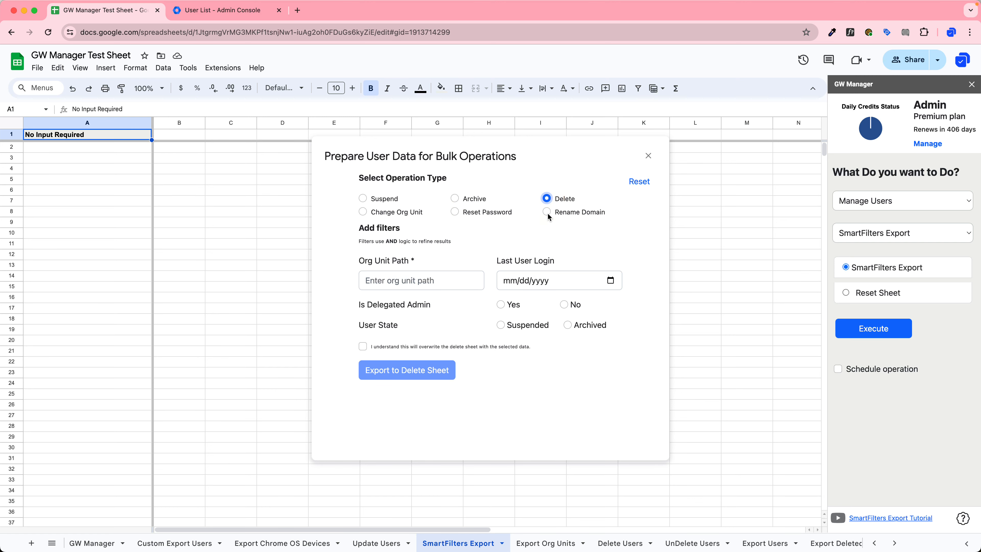
pyautogui.click(547, 211)
pyautogui.click(455, 212)
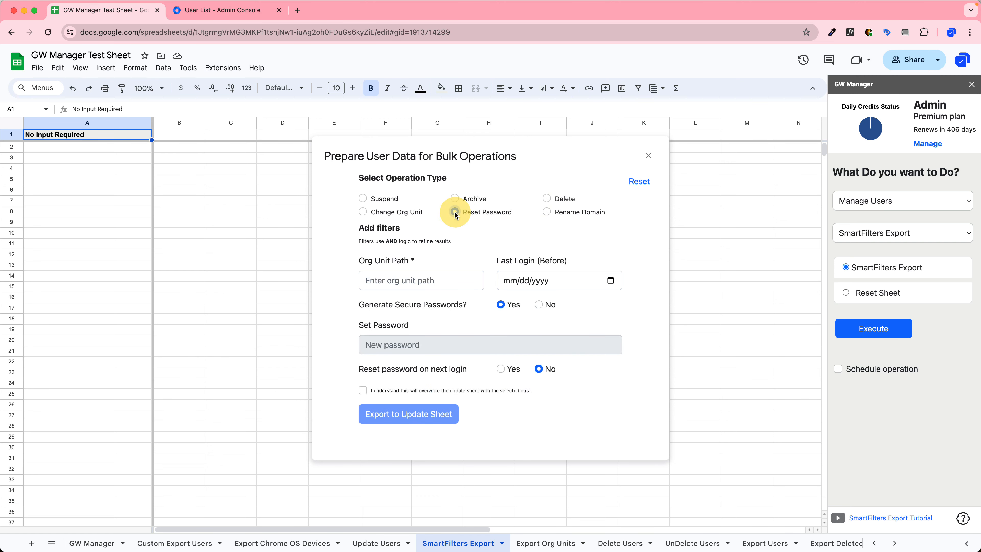
pyautogui.click(413, 214)
pyautogui.click(647, 156)
pyautogui.click(922, 205)
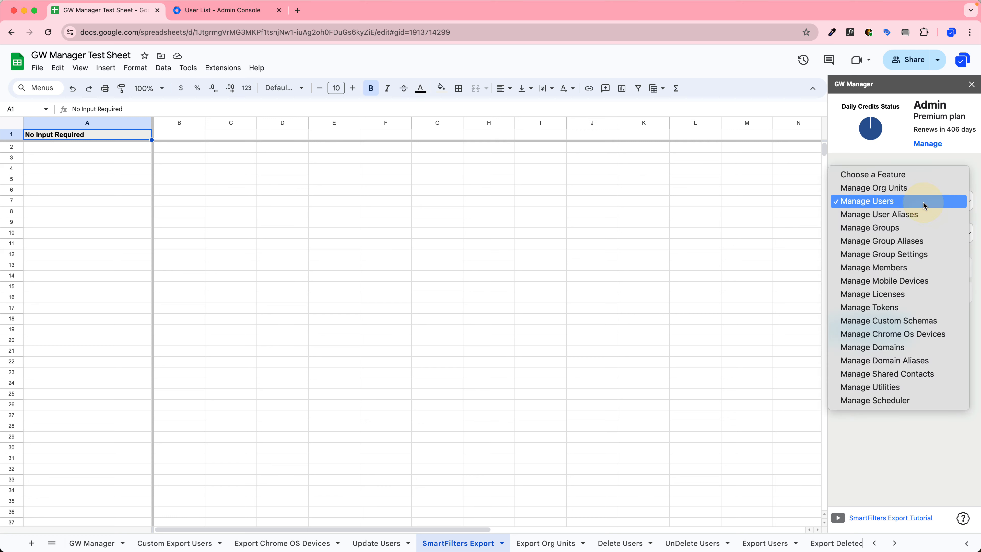